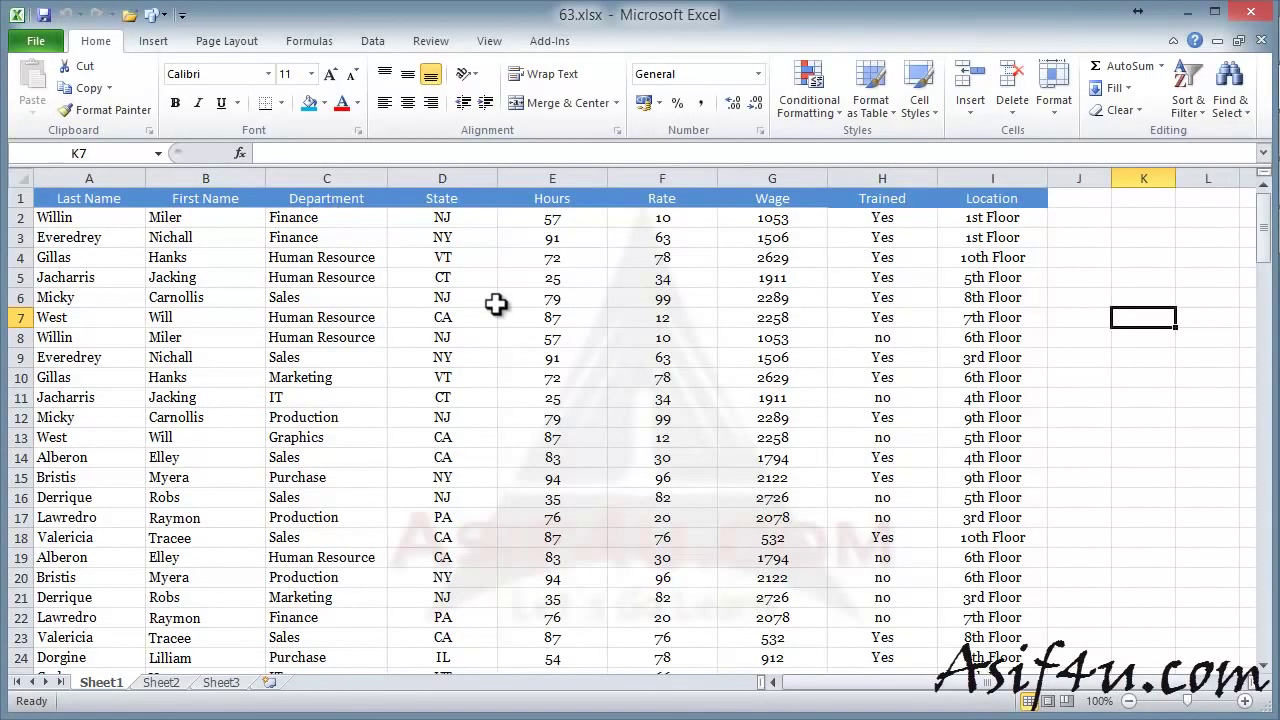
- Sort the employee table A to Z on the Department column so Finance rows come first
left_click(345, 256)
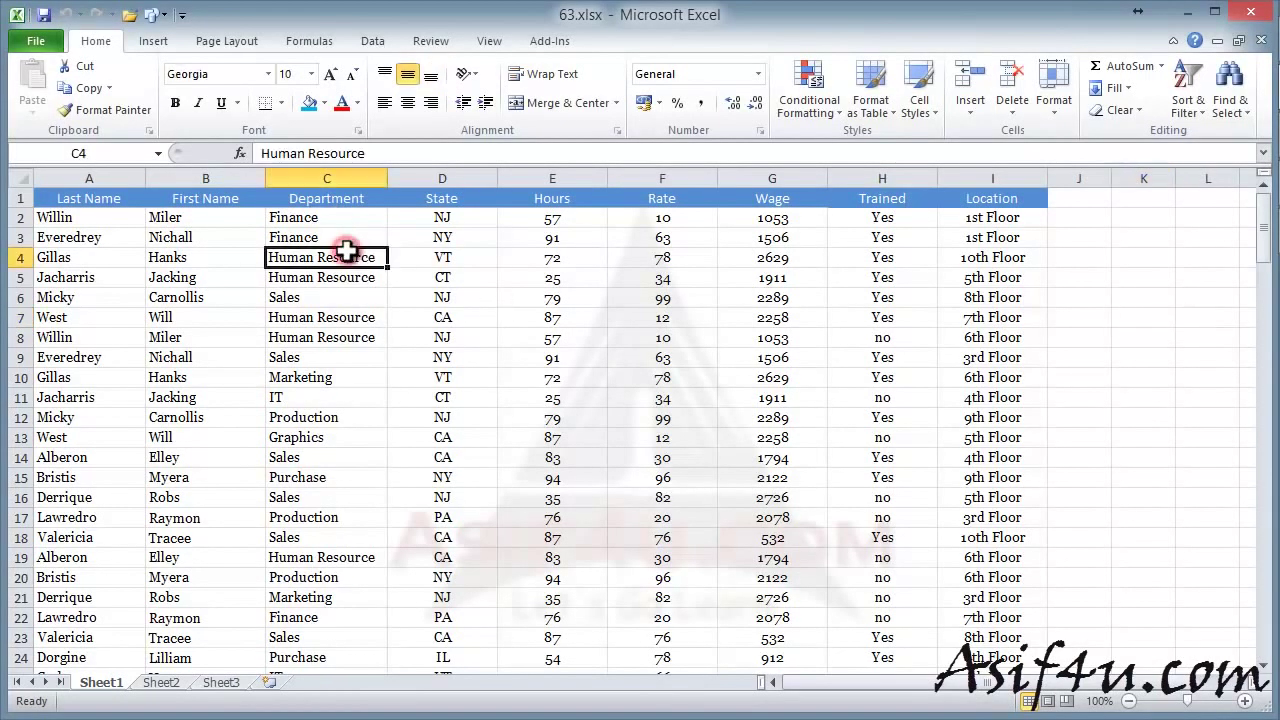
left_click(1187, 95)
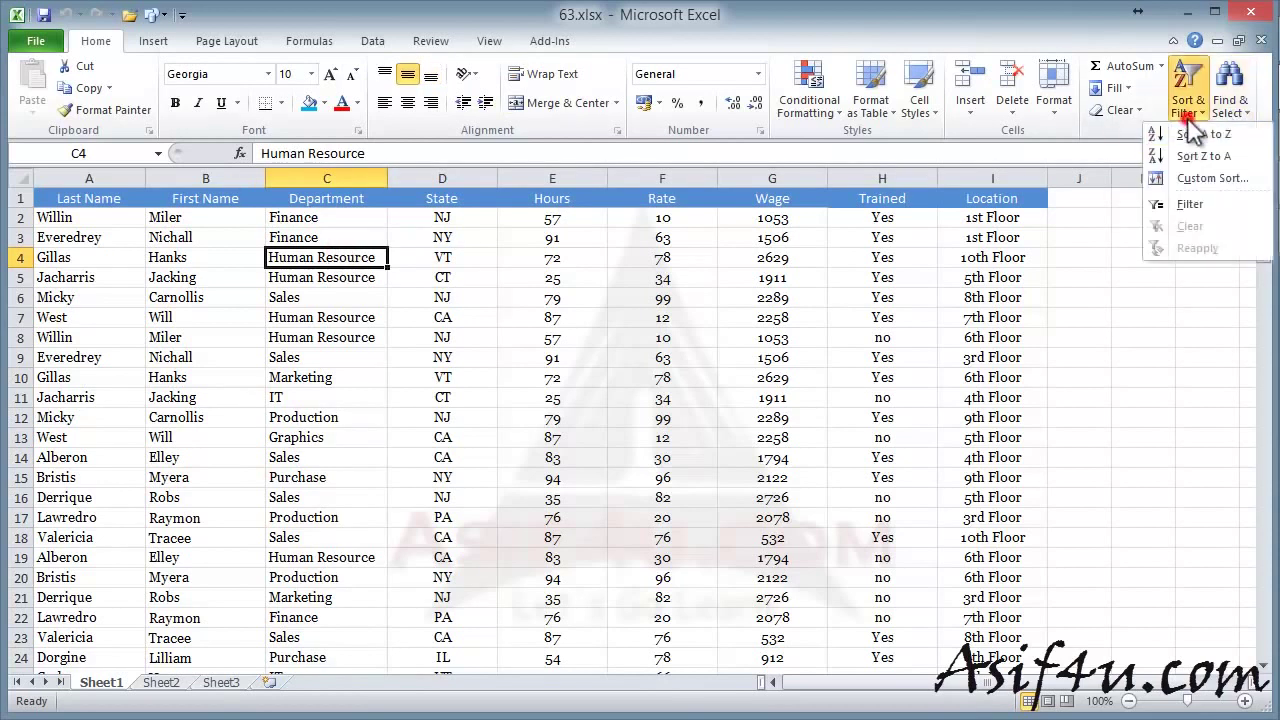
left_click(1190, 133)
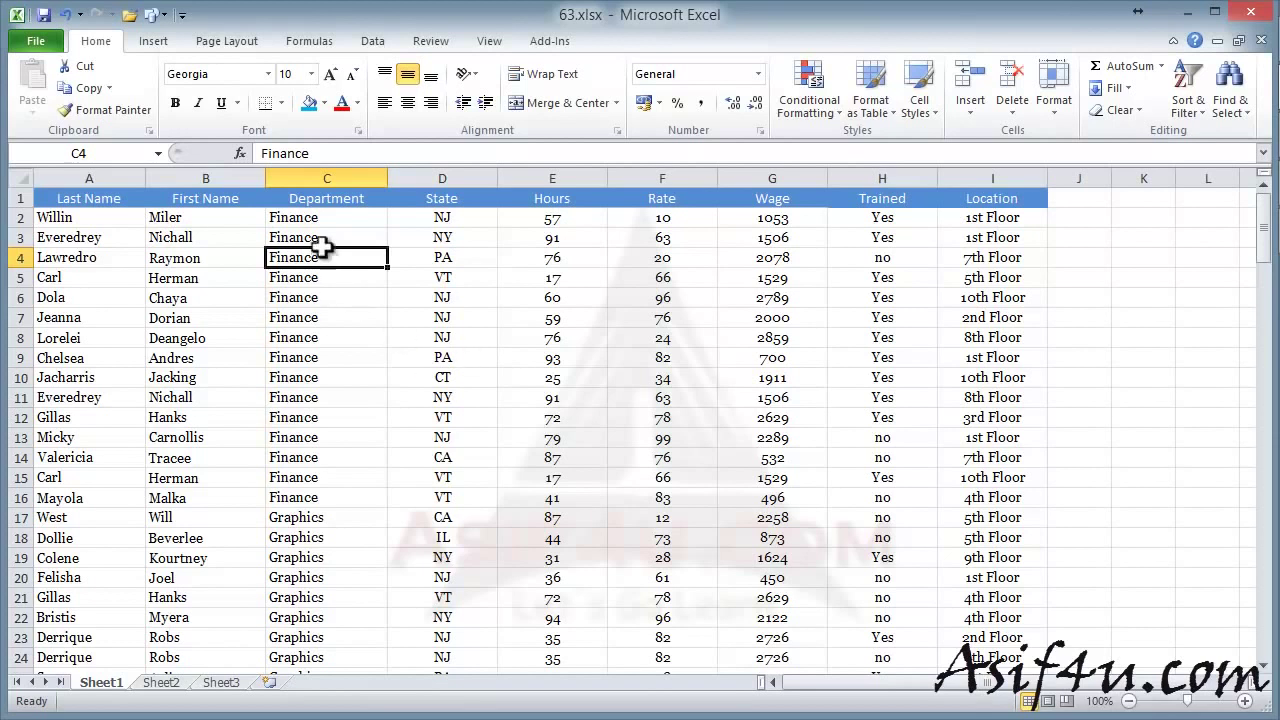
left_click_drag(309, 215, 334, 497)
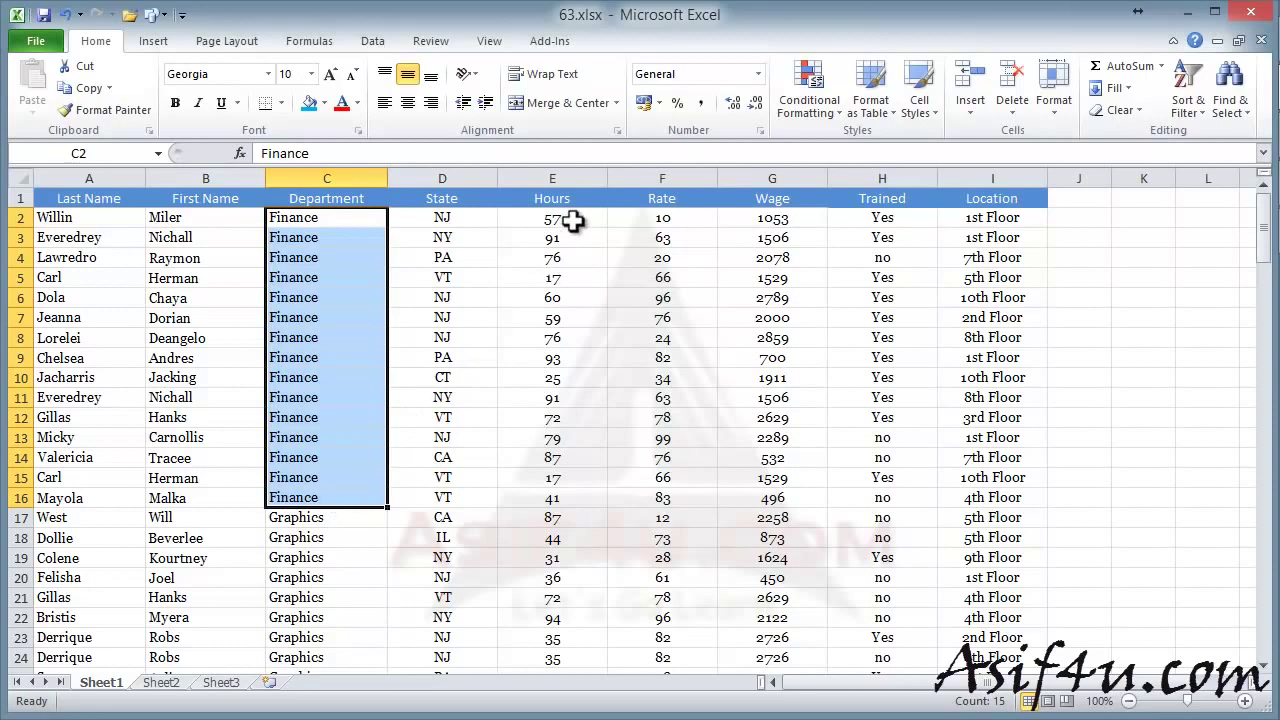
left_click_drag(566, 218, 551, 477)
left_click_drag(18, 217, 24, 497)
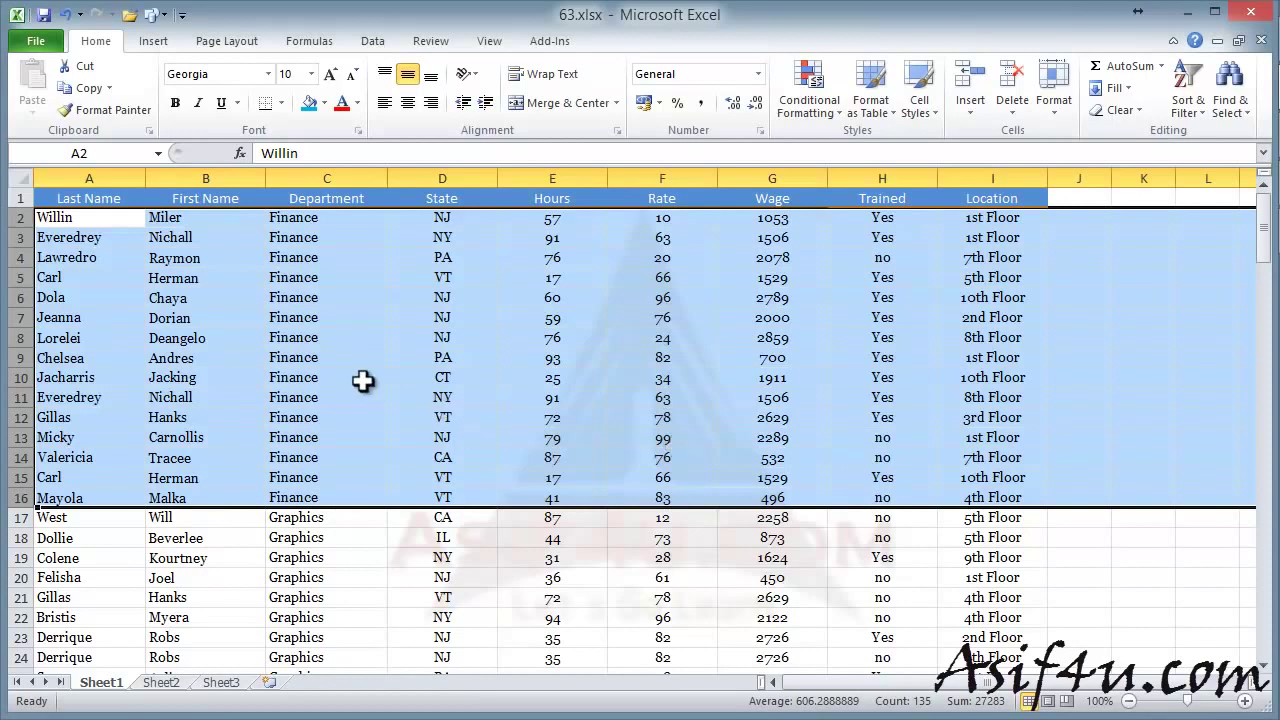
scroll(321, 271, "down", 1)
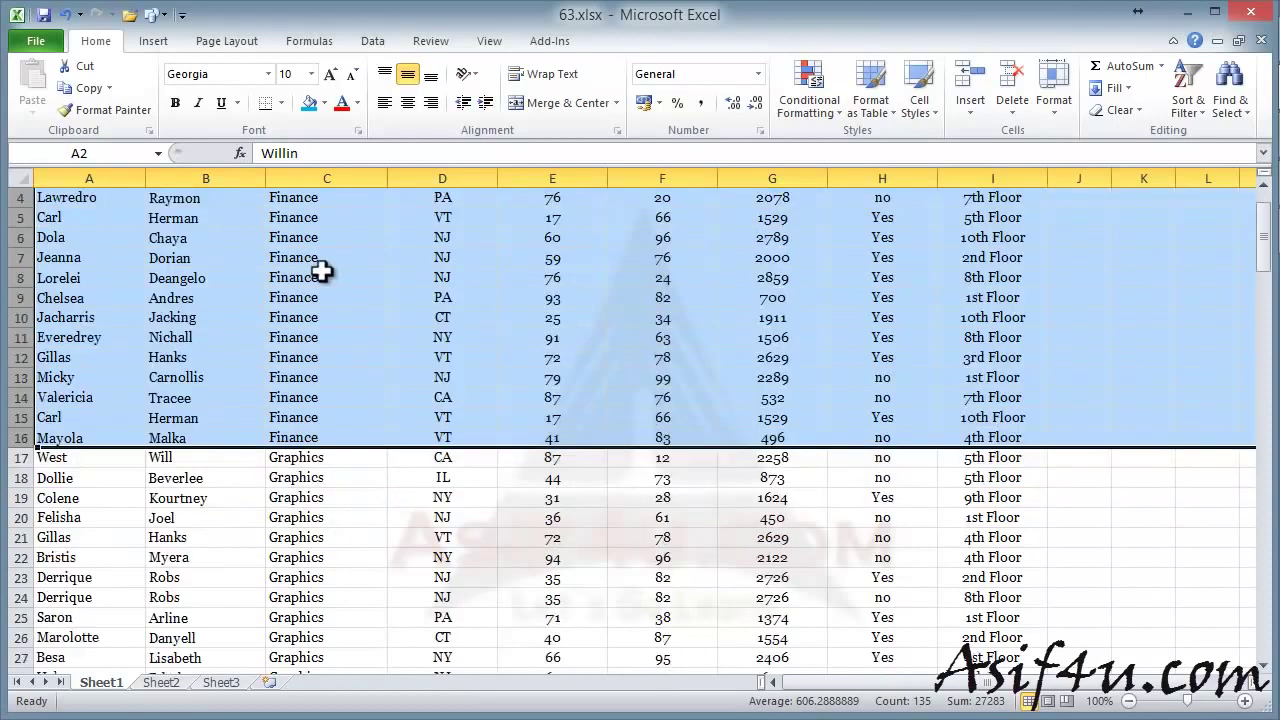
scroll(334, 339, "down", 4)
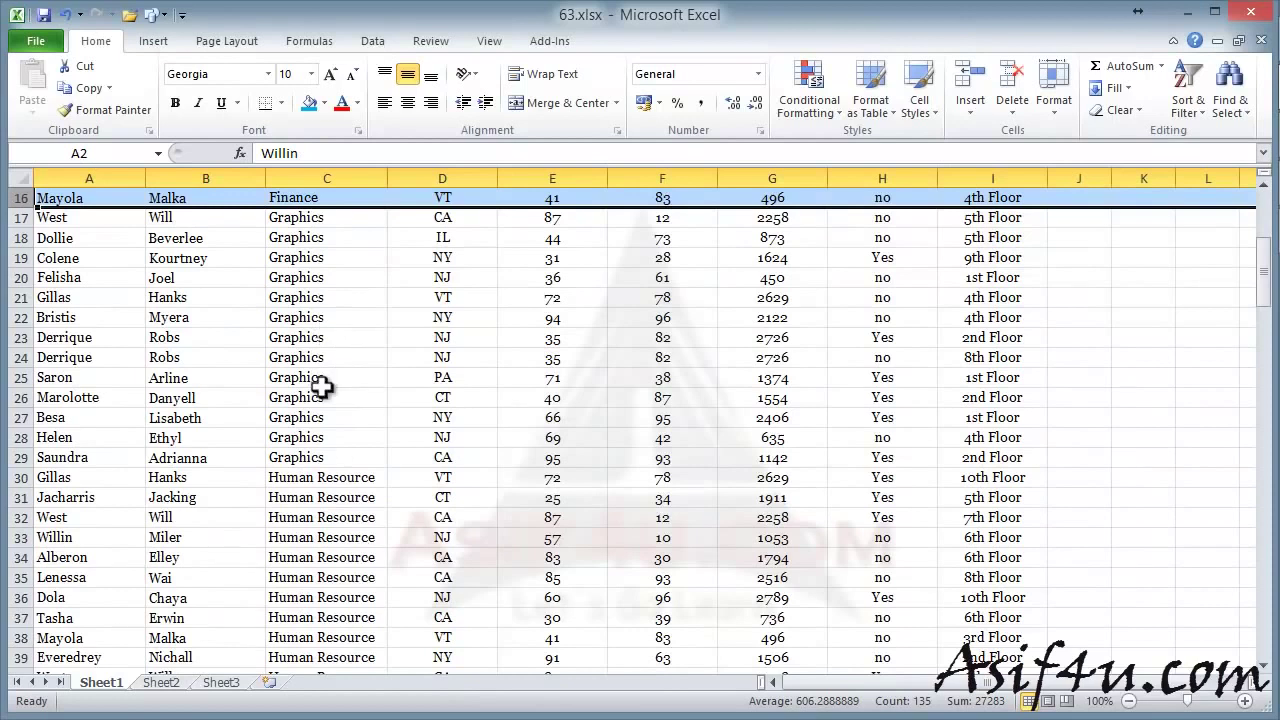
scroll(330, 378, "up", 2)
scroll(343, 366, "up", 3)
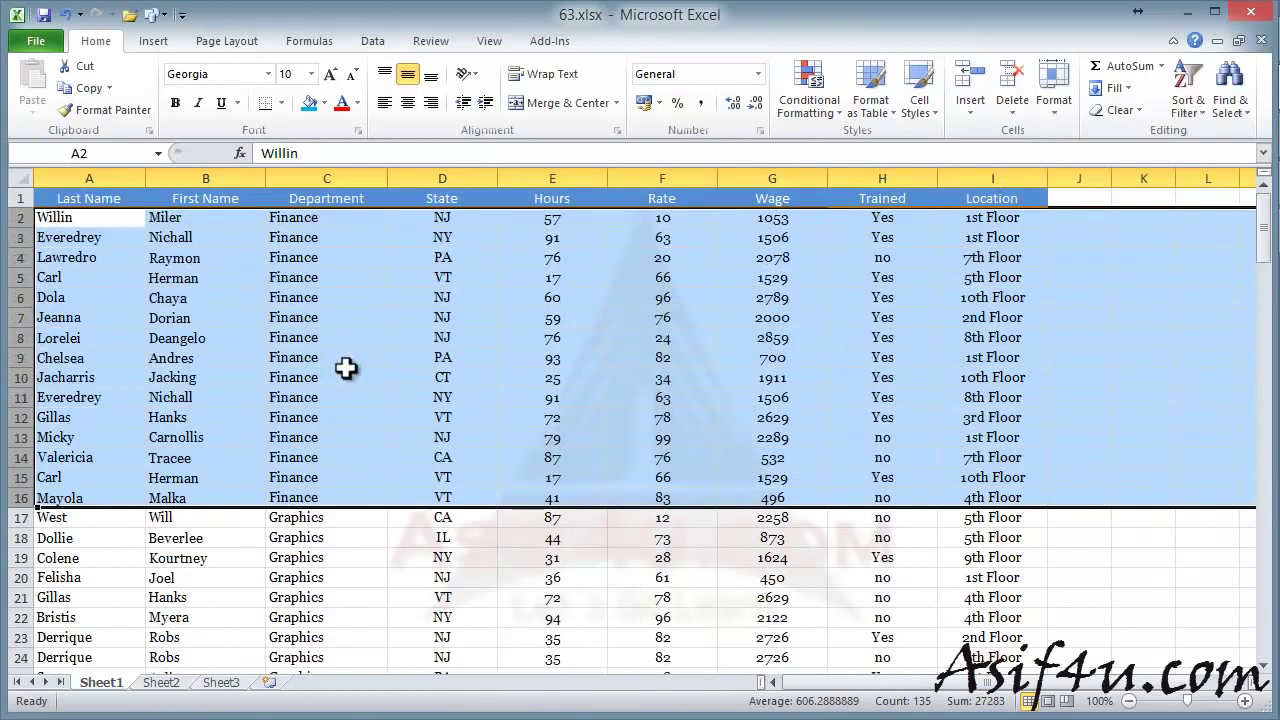
- Add subtotals at each change in Department that sum the Hours column
key("alt+a+b")
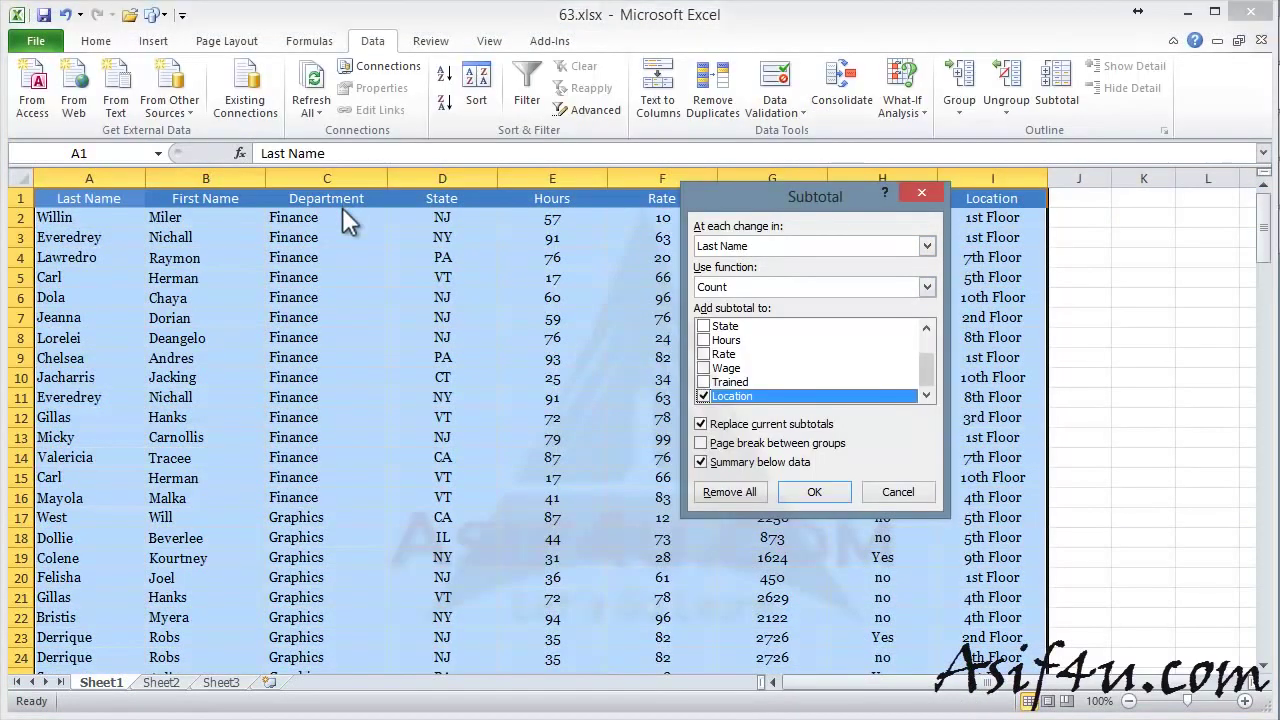
left_click(795, 245)
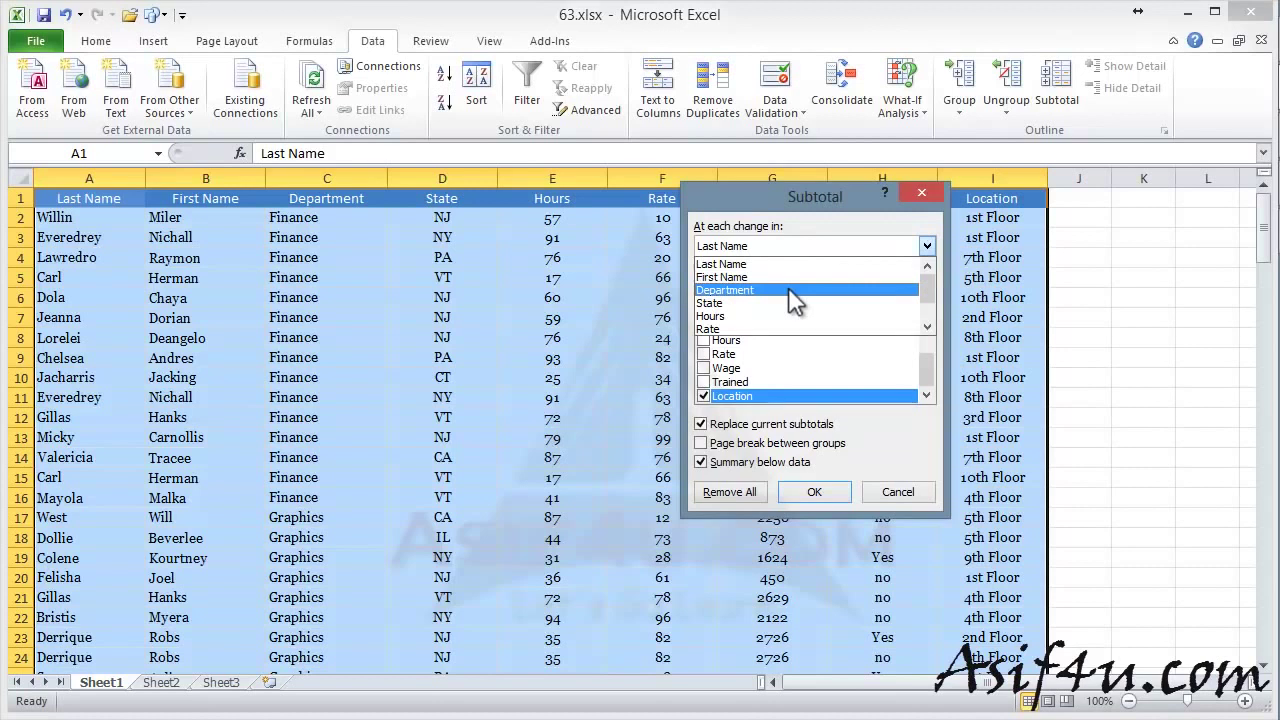
left_click(789, 290)
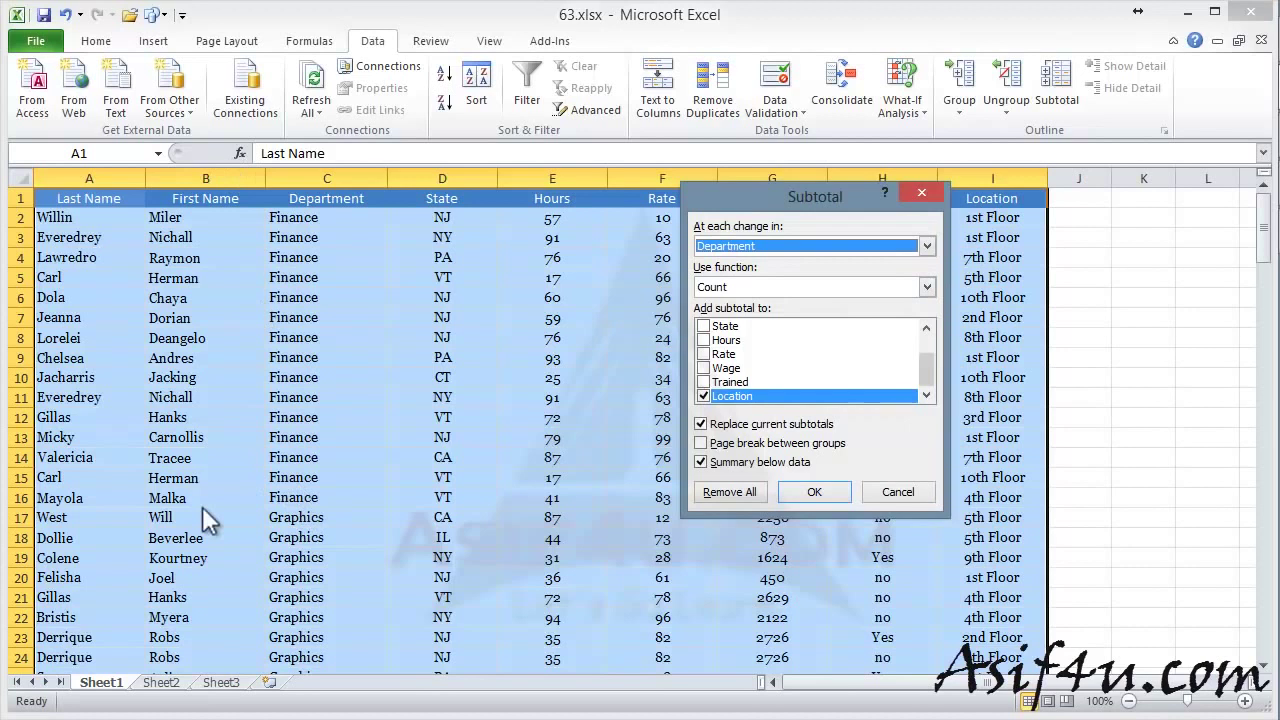
key("Return")
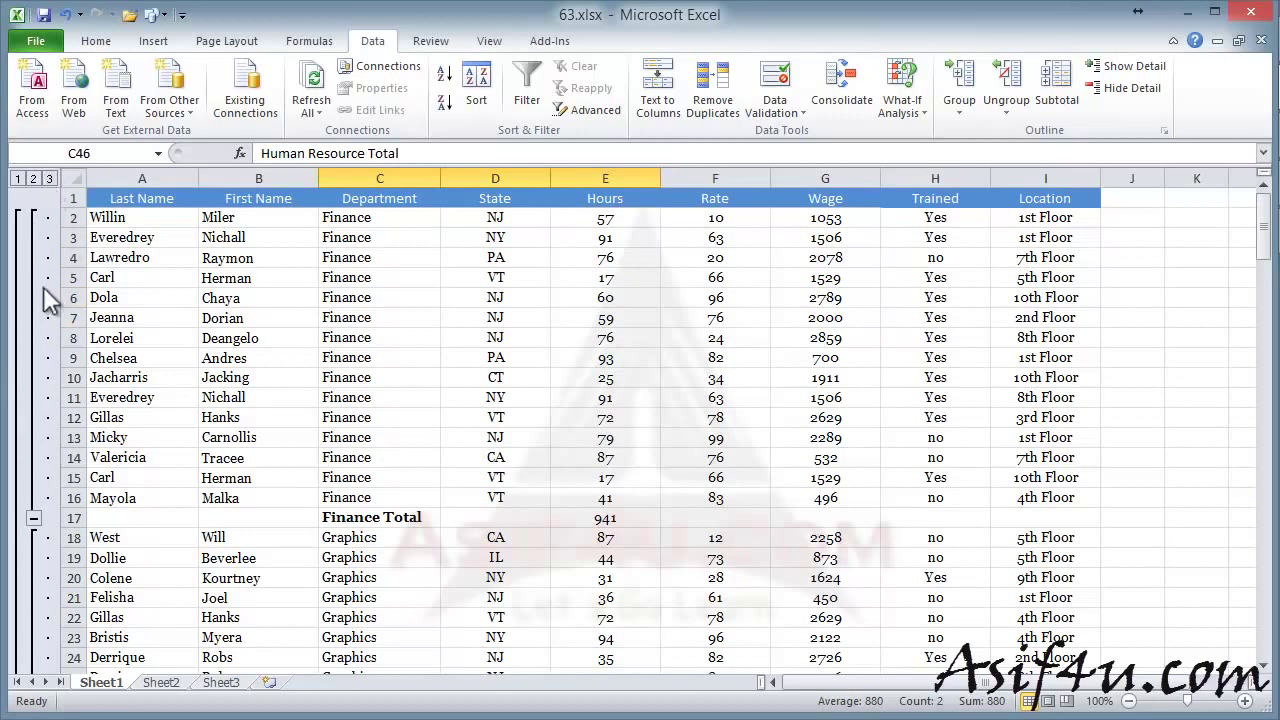
- Step through outline levels 1 to 3, checking the Grand Total row, then show all detail
left_click(18, 179)
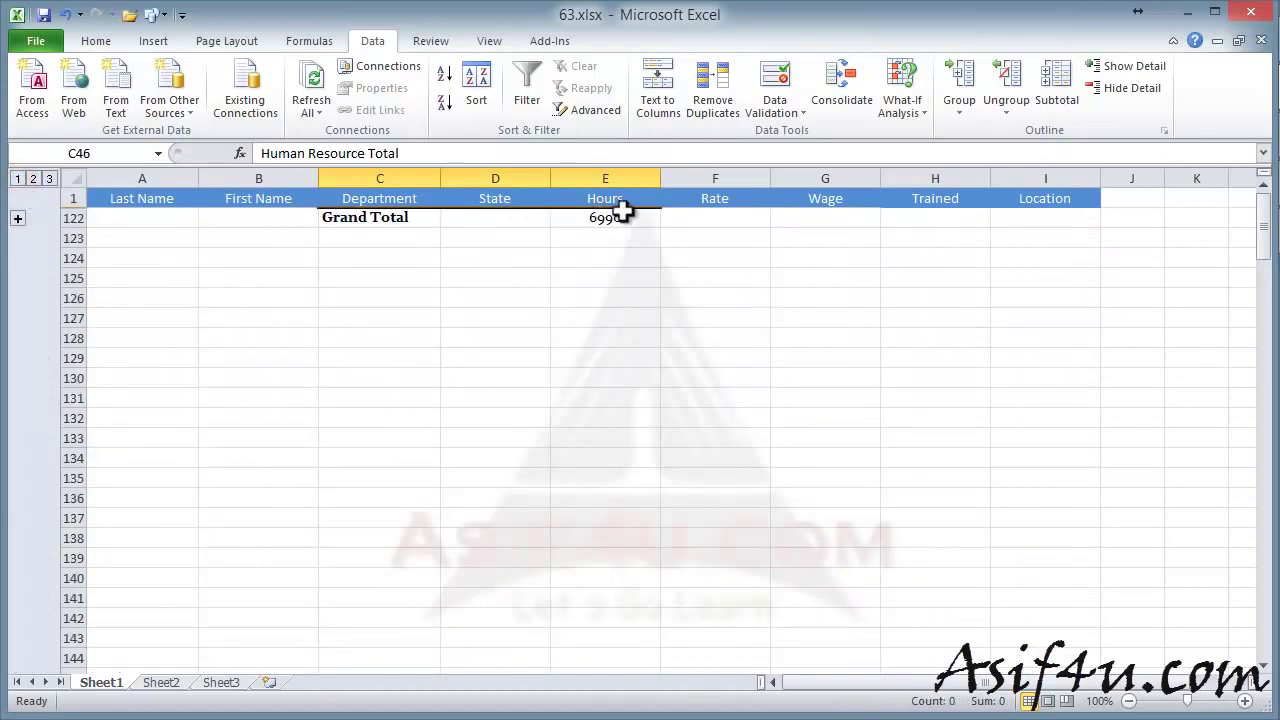
left_click(33, 179)
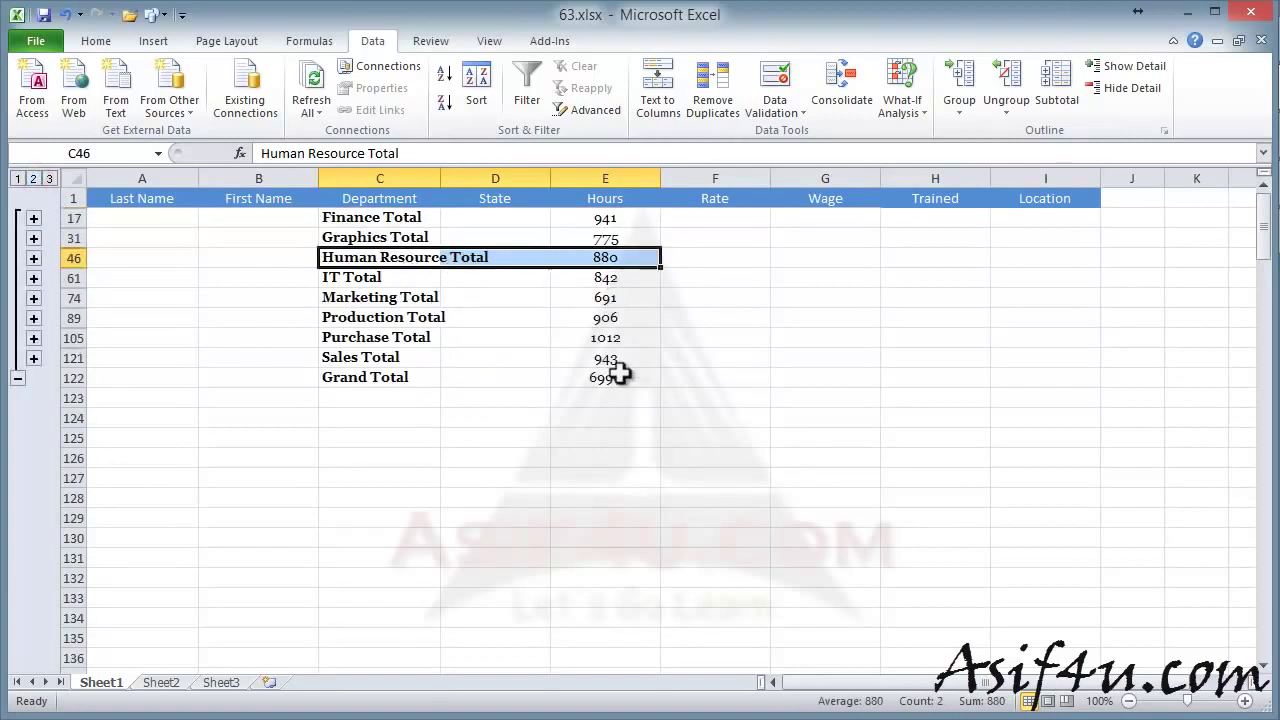
left_click_drag(371, 377, 590, 377)
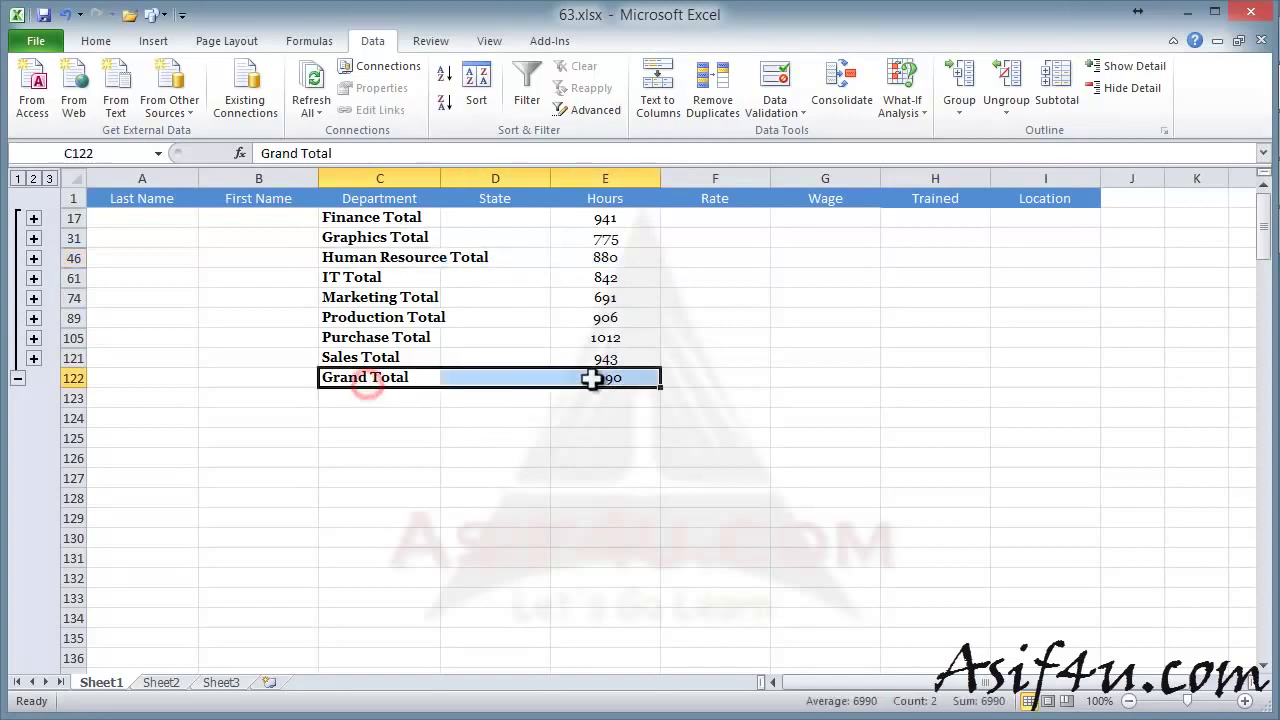
left_click(48, 179)
- Check the Human Resource Total of 880, then add Rate averages per Department, keeping existing totals
scroll(251, 316, "down", 2)
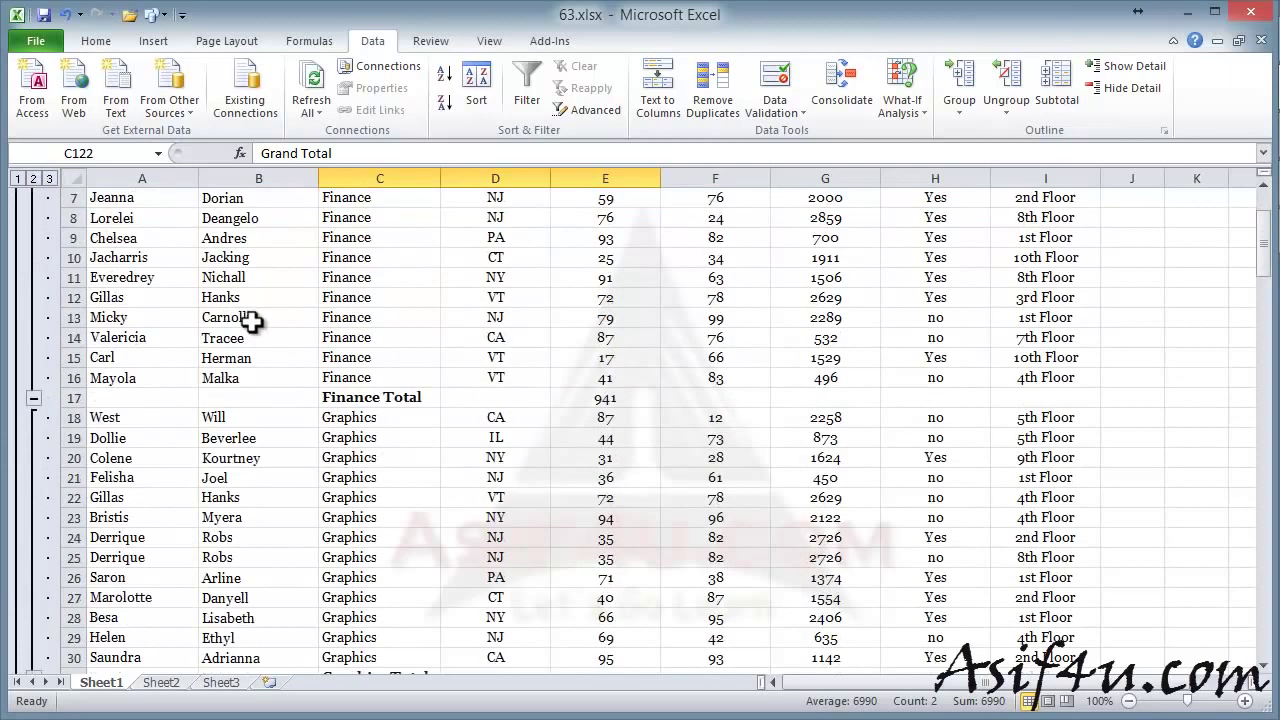
scroll(251, 323, "down", 7)
scroll(251, 323, "down", 1)
scroll(251, 323, "down", 4)
left_click_drag(314, 254, 500, 263)
left_click(491, 251)
left_click_drag(404, 262, 540, 260)
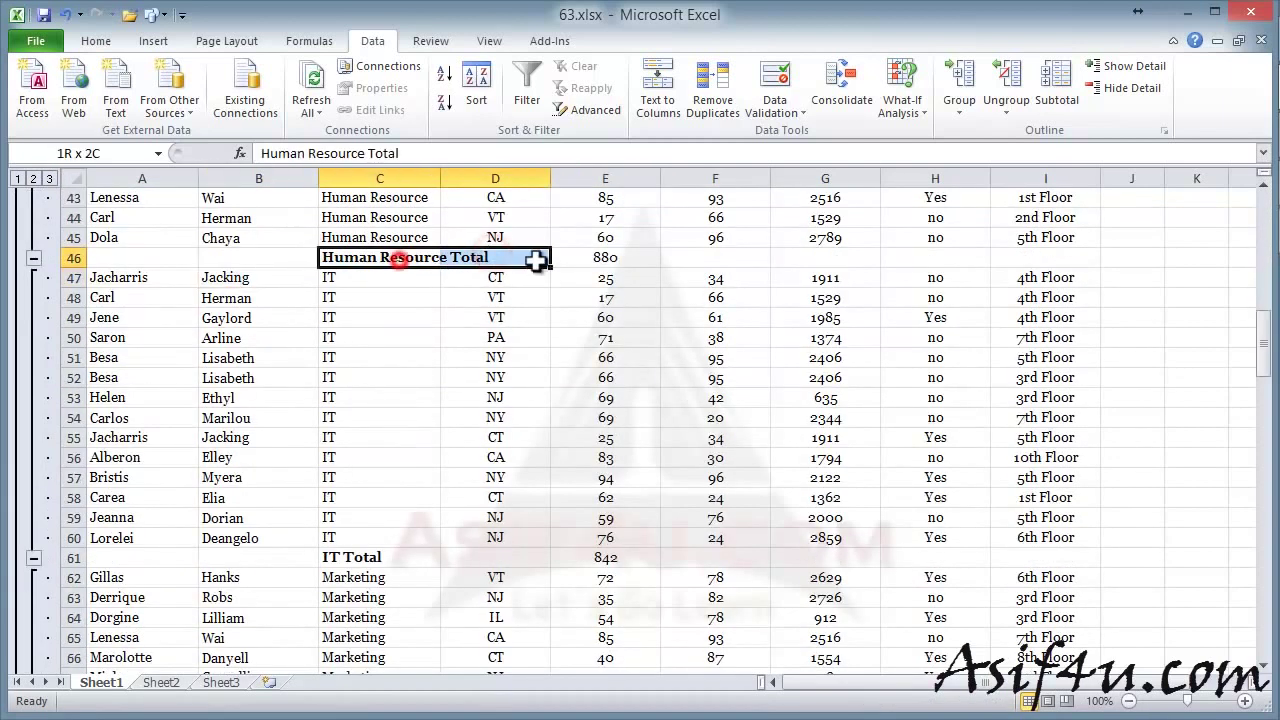
left_click_drag(406, 251, 580, 255)
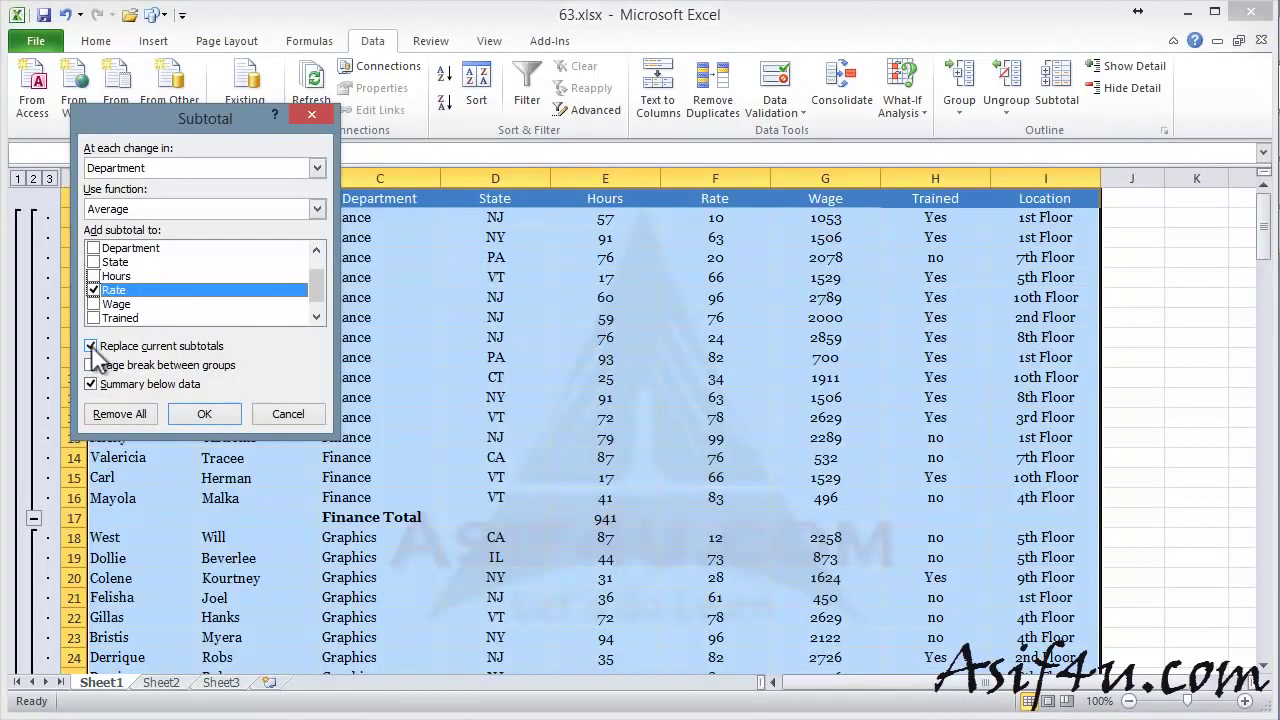
left_click(91, 346)
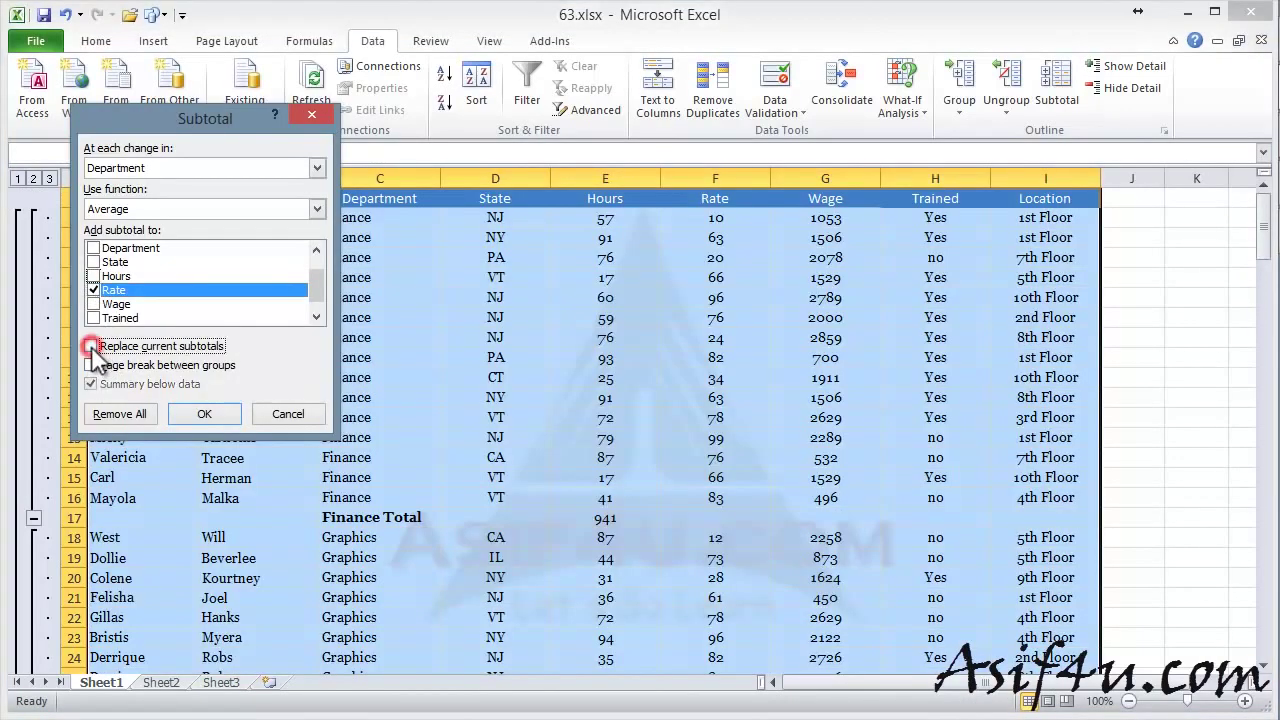
left_click(205, 414)
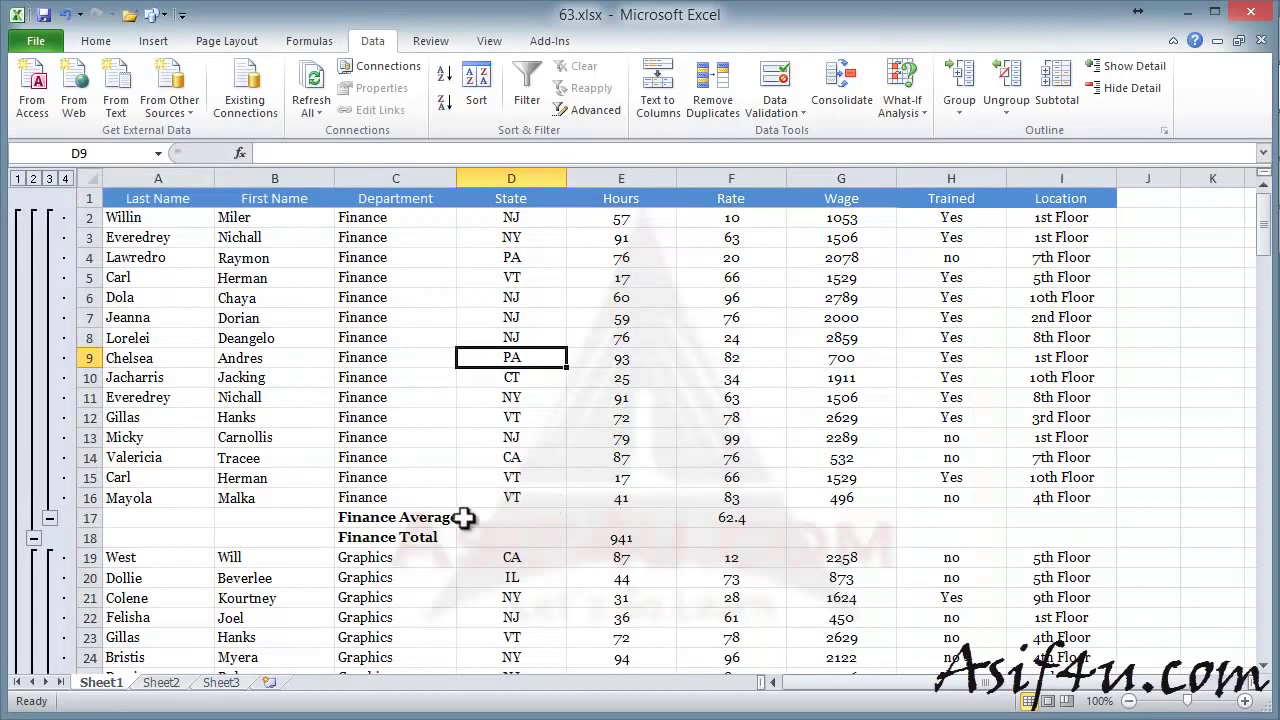
- Inspect the SUBTOTAL average formulas in F17 (Finance) and F32 (Graphics)
left_click_drag(388, 517, 703, 505)
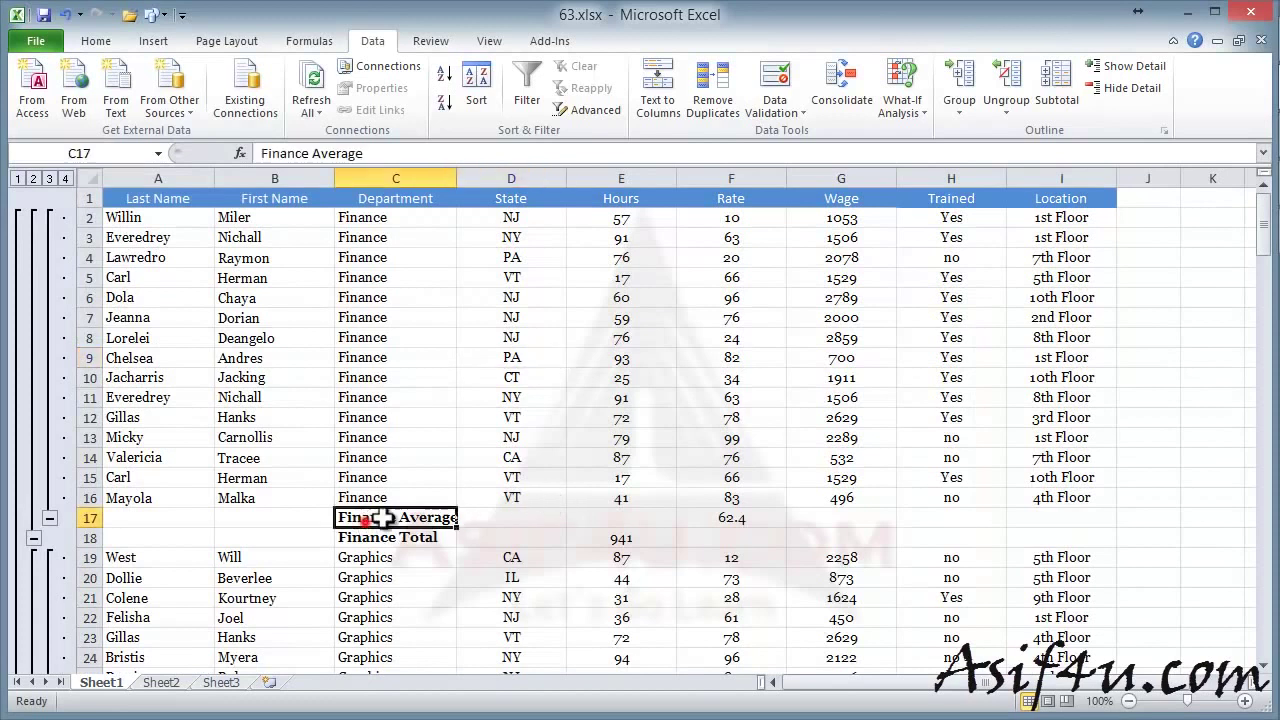
left_click(725, 518)
scroll(509, 453, "down", 5)
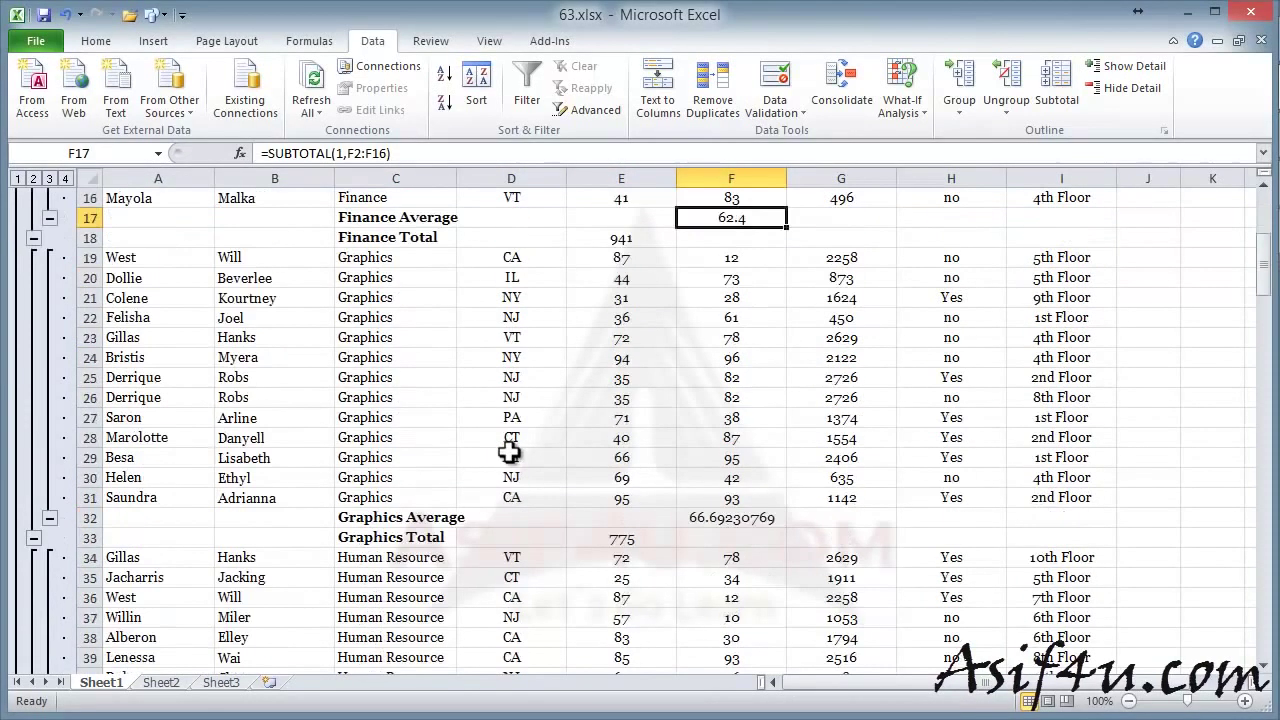
scroll(509, 453, "down", 3)
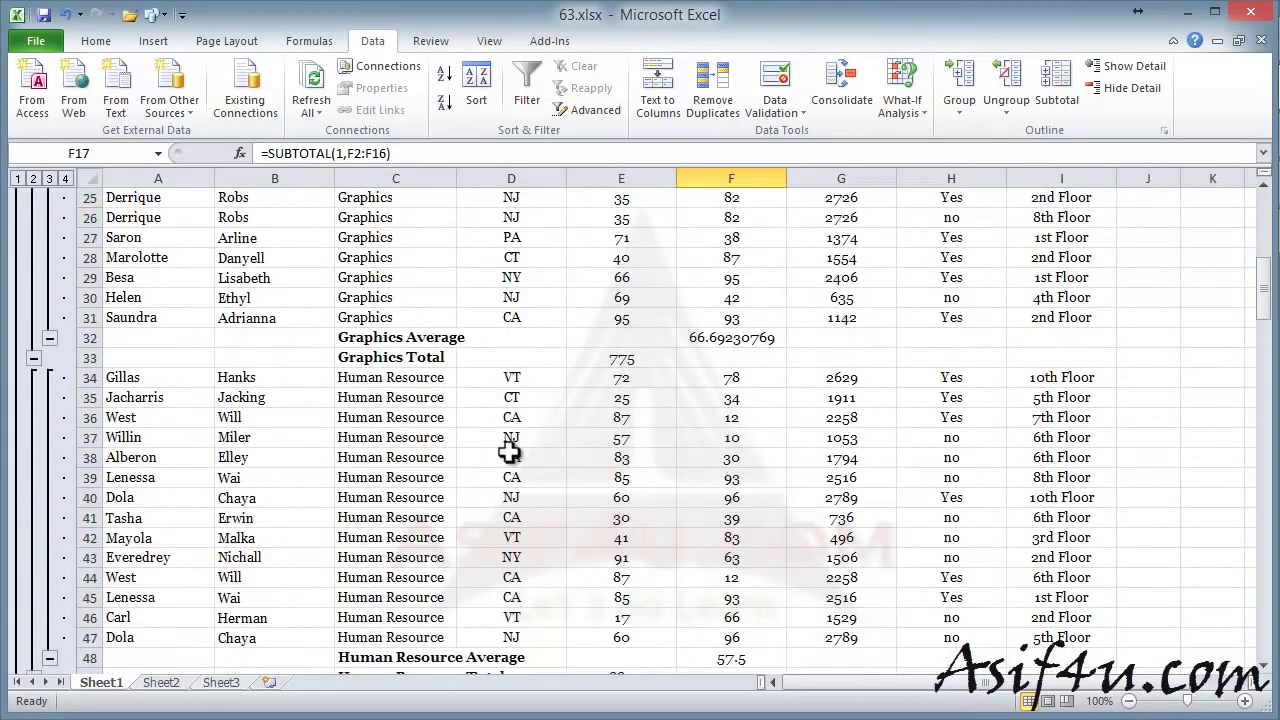
left_click(740, 338)
scroll(571, 325, "up", 2)
scroll(568, 333, "up", 6)
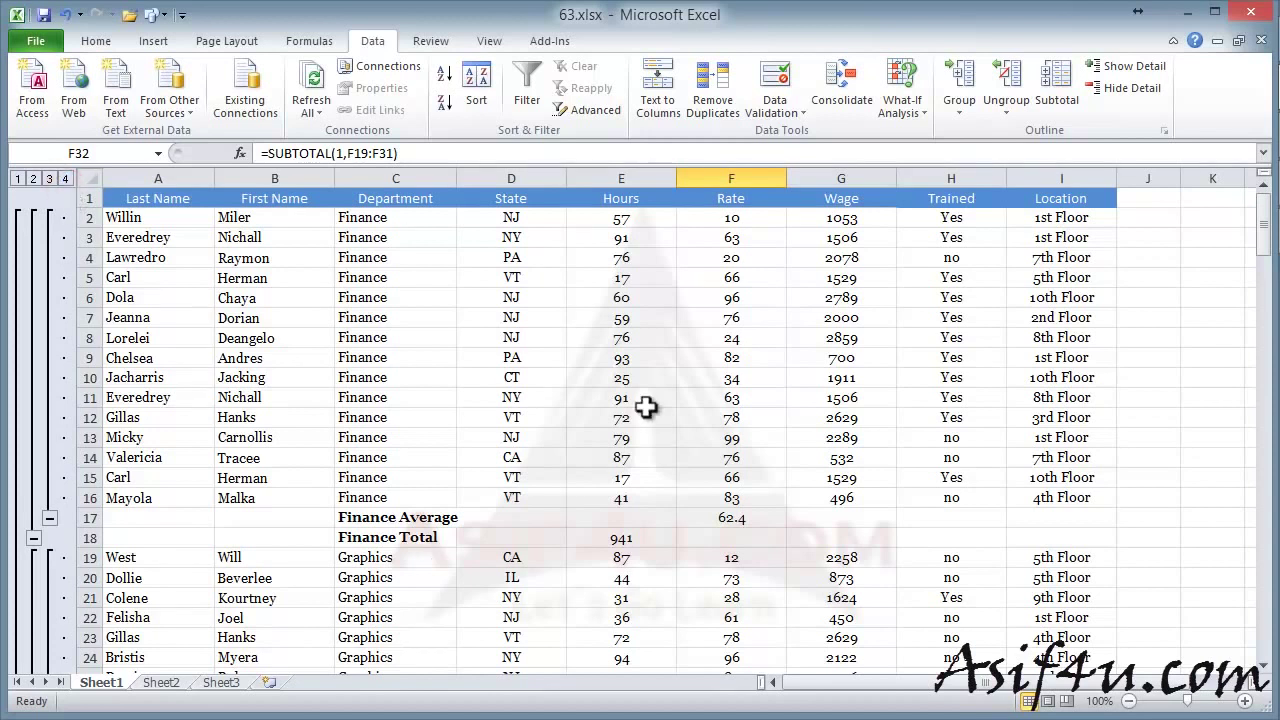
scroll(545, 386, "down", 3)
scroll(549, 387, "up", 2)
scroll(549, 387, "up", 1)
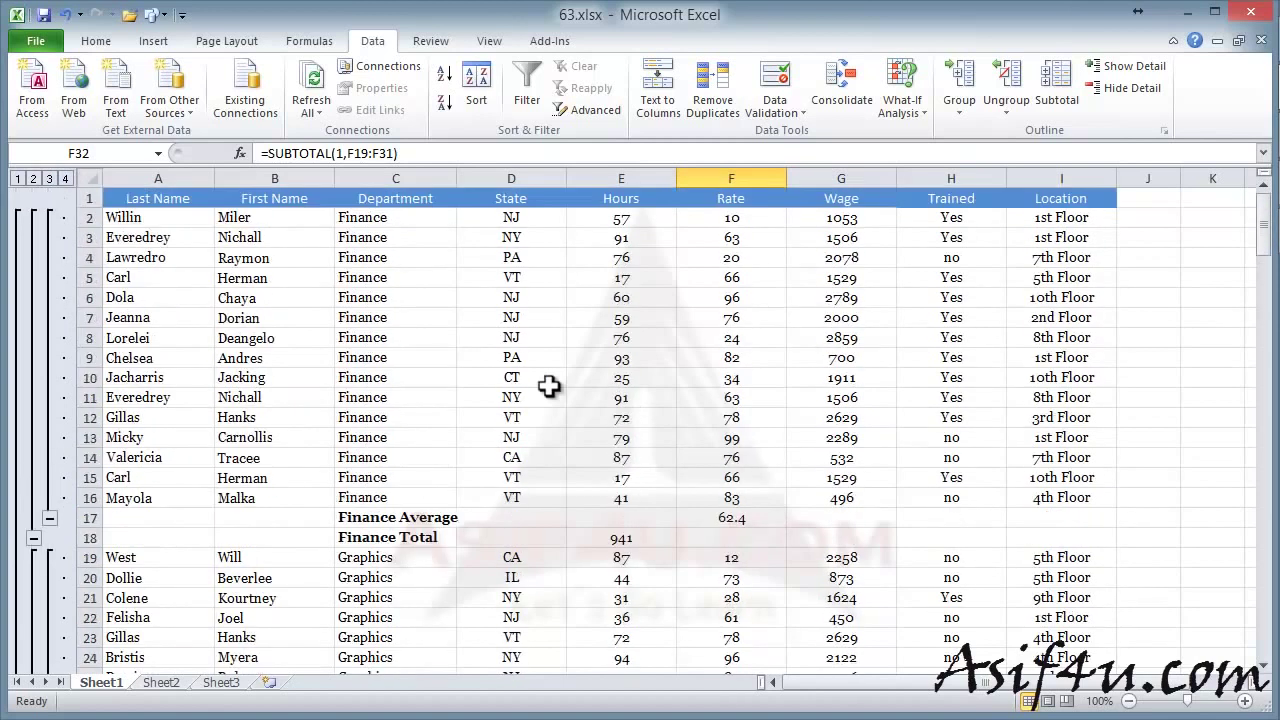
- Collapse to level 3 to review Grand Average and Grand Total, then to level 2
left_click(49, 178)
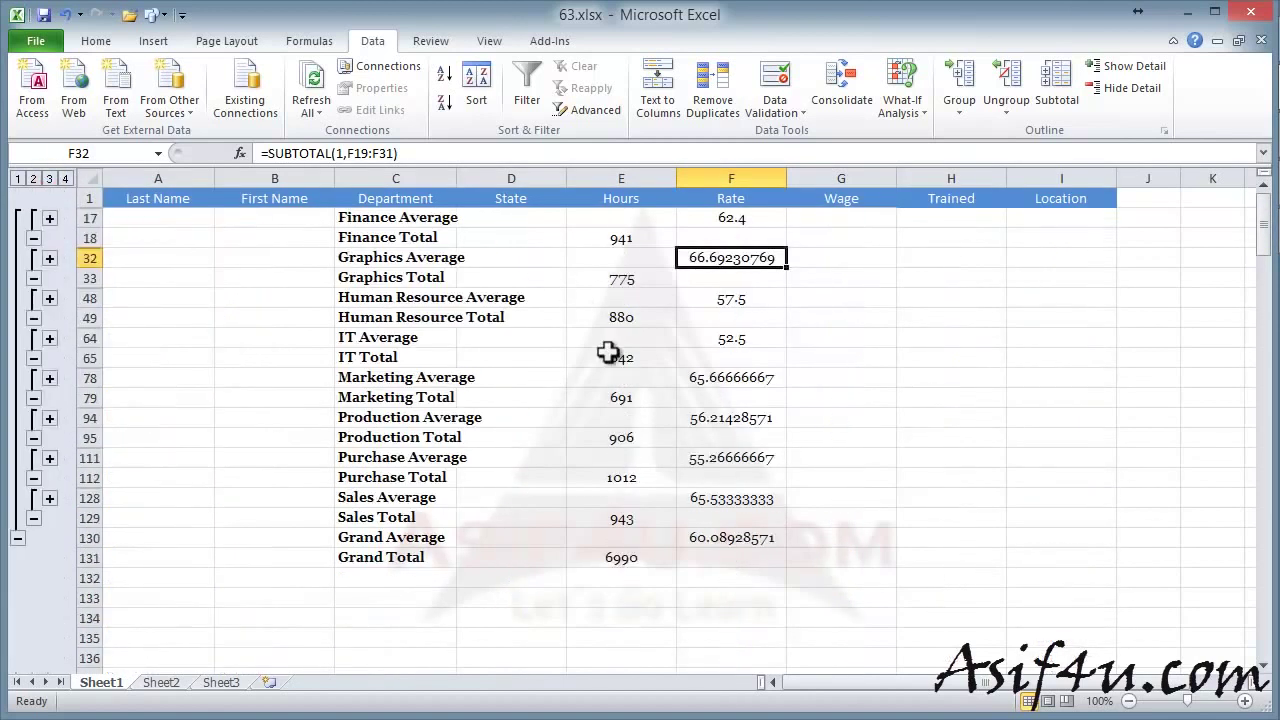
left_click(621, 178)
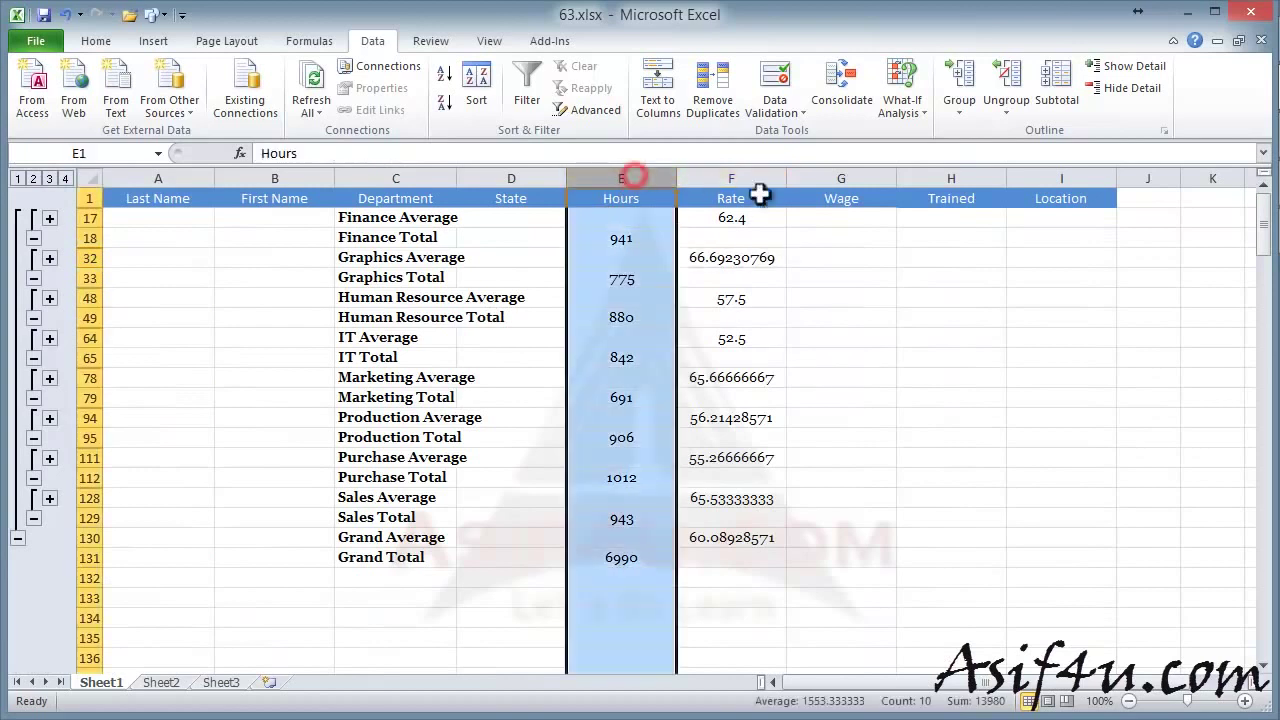
left_click(757, 178)
left_click(852, 292)
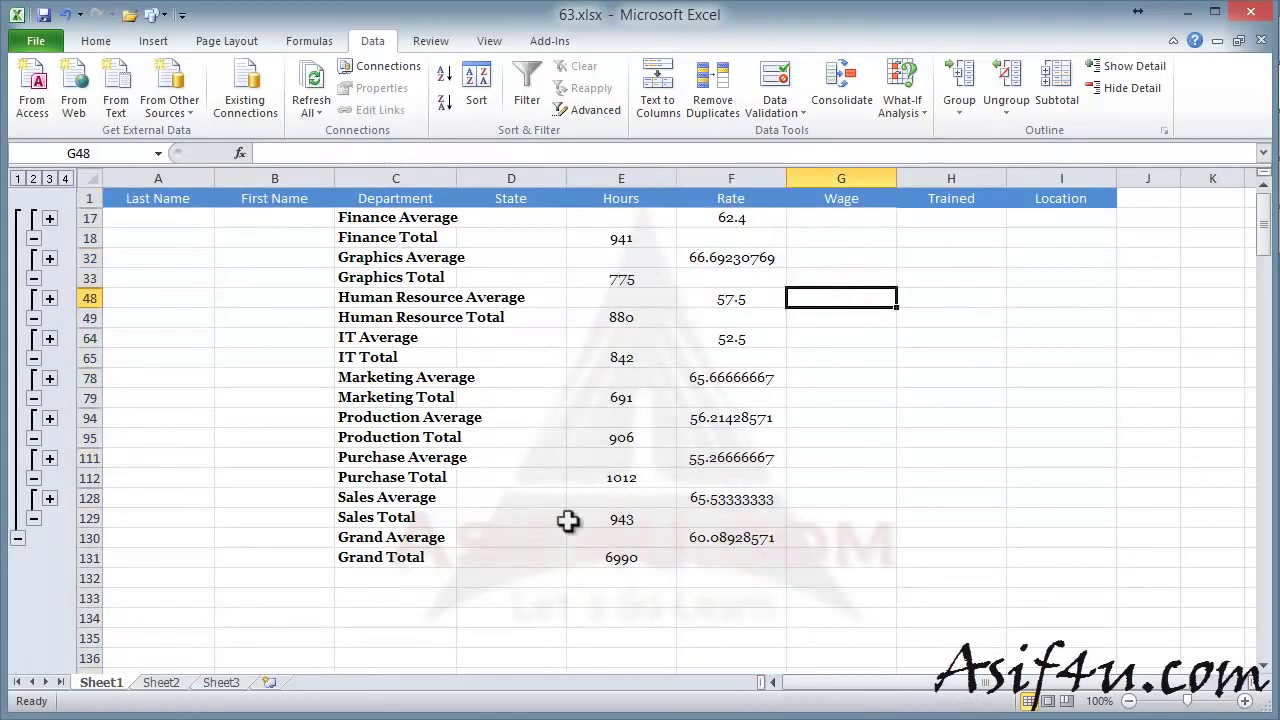
left_click_drag(388, 540, 686, 536)
left_click_drag(374, 557, 610, 557)
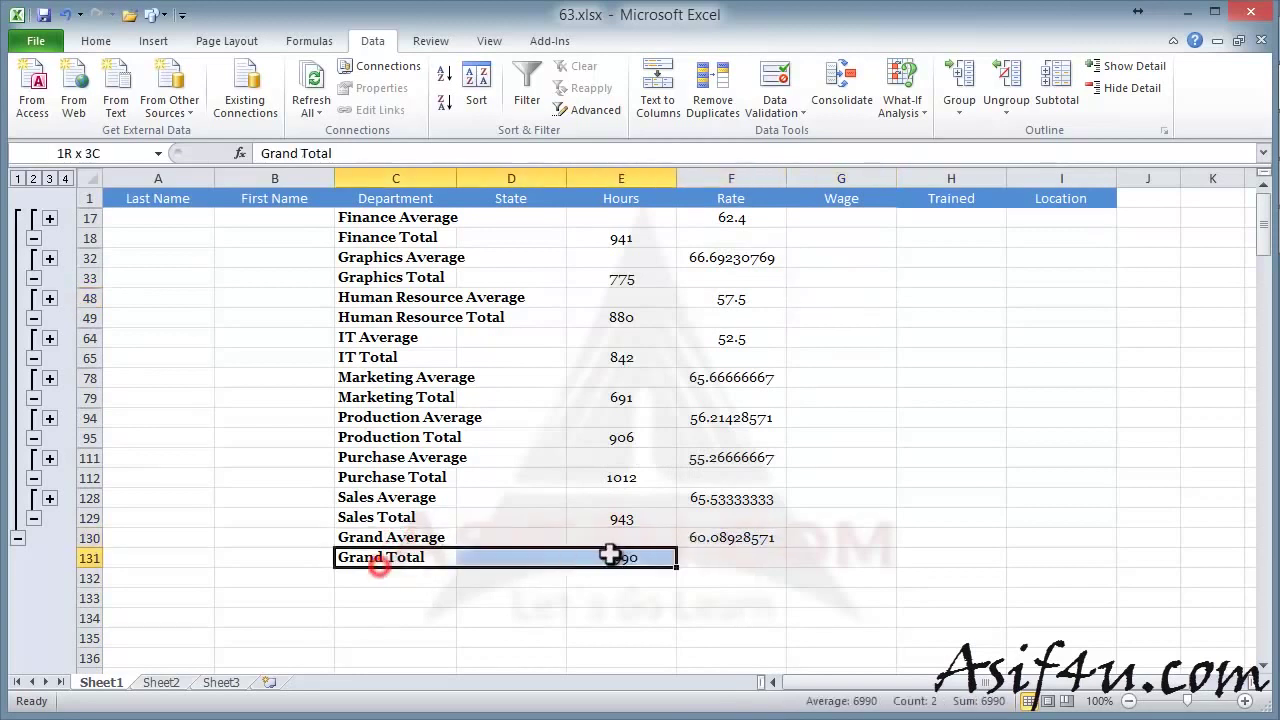
left_click(790, 596)
left_click(33, 178)
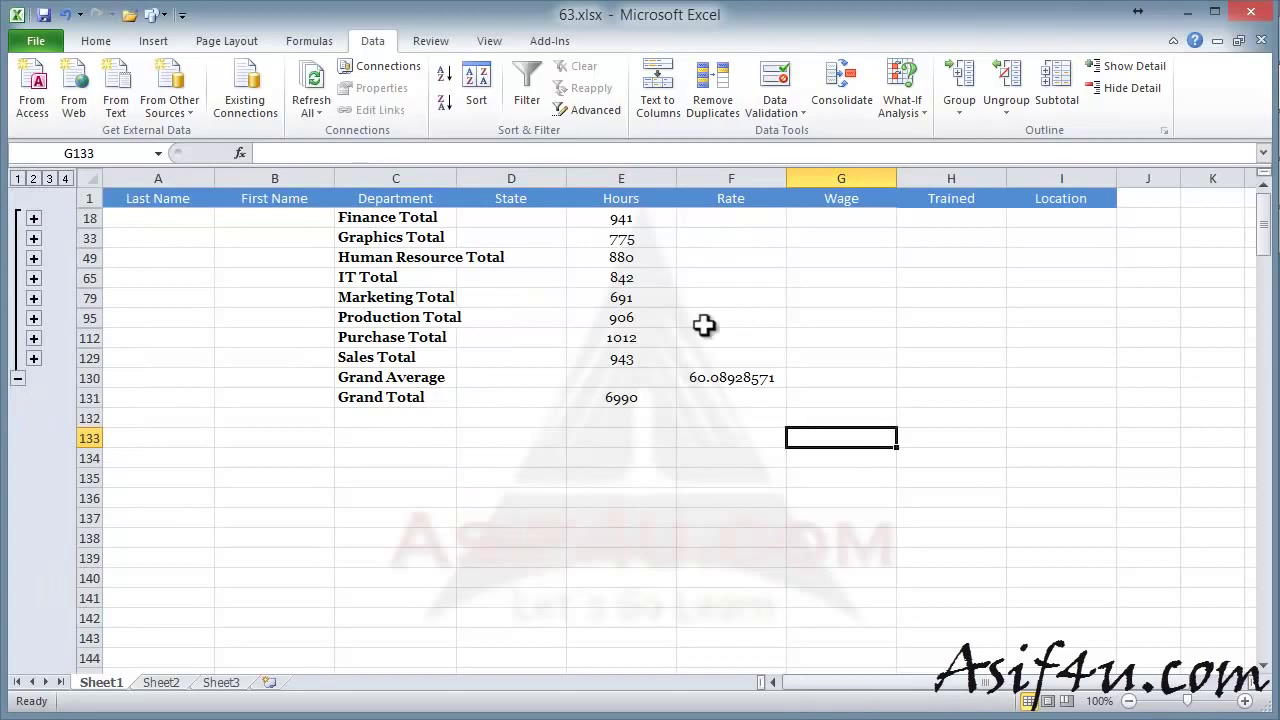
- Inspect the Finance Total formula in E18, then collapse to level 1 to review the grand summary rows
left_click(621, 218)
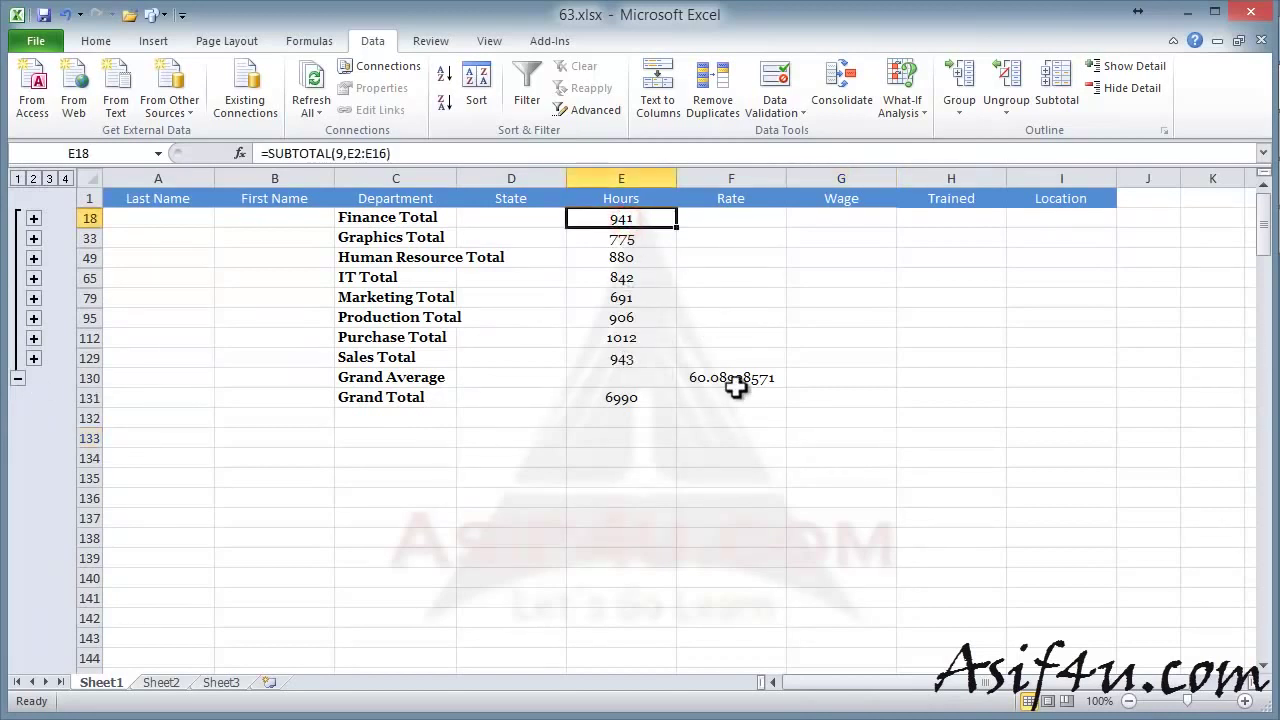
left_click(17, 178)
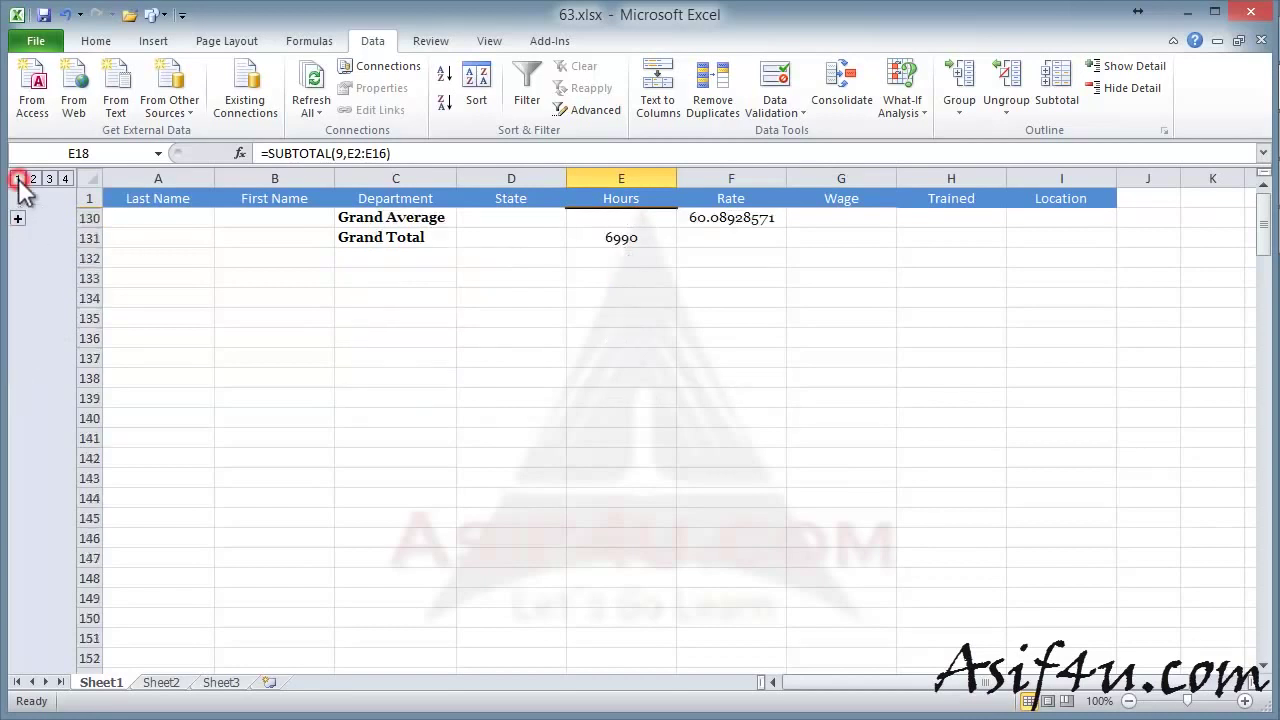
left_click_drag(423, 220, 700, 217)
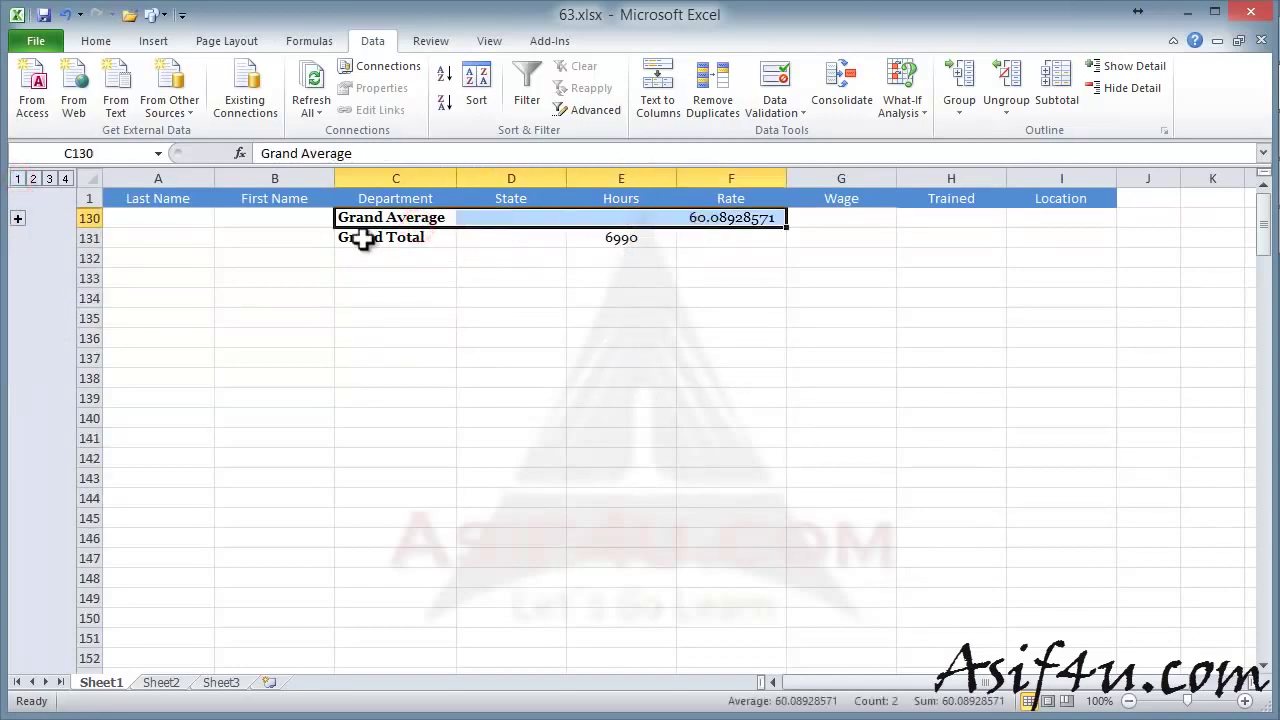
left_click_drag(363, 237, 625, 240)
left_click(628, 340)
- Expand the outline through levels 2 and 3 back to every employee row
left_click(33, 178)
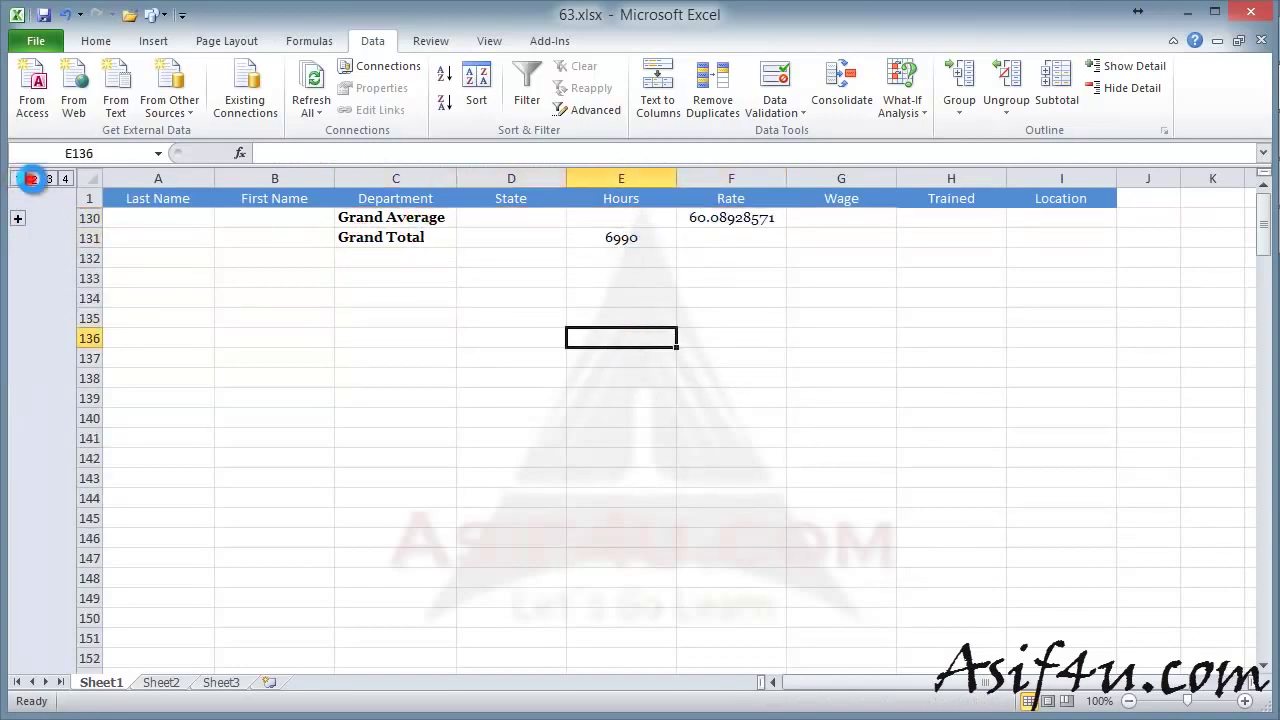
left_click(49, 178)
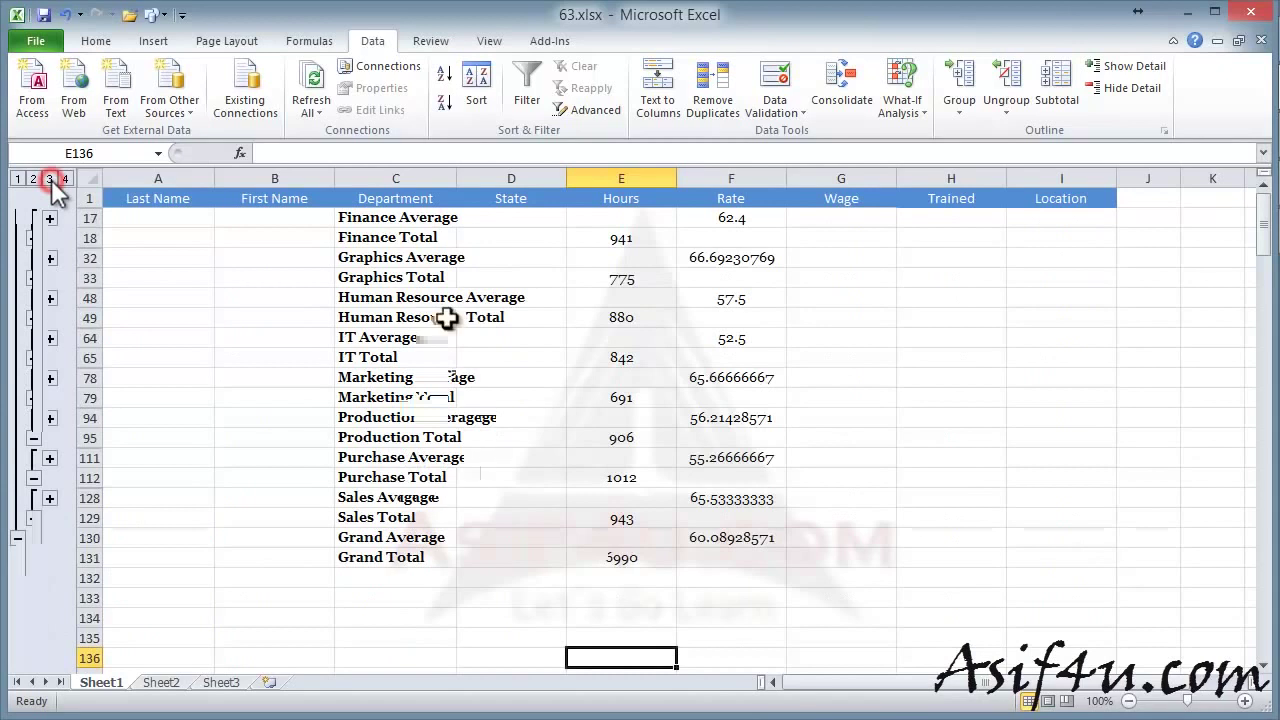
key("ctrl+z")
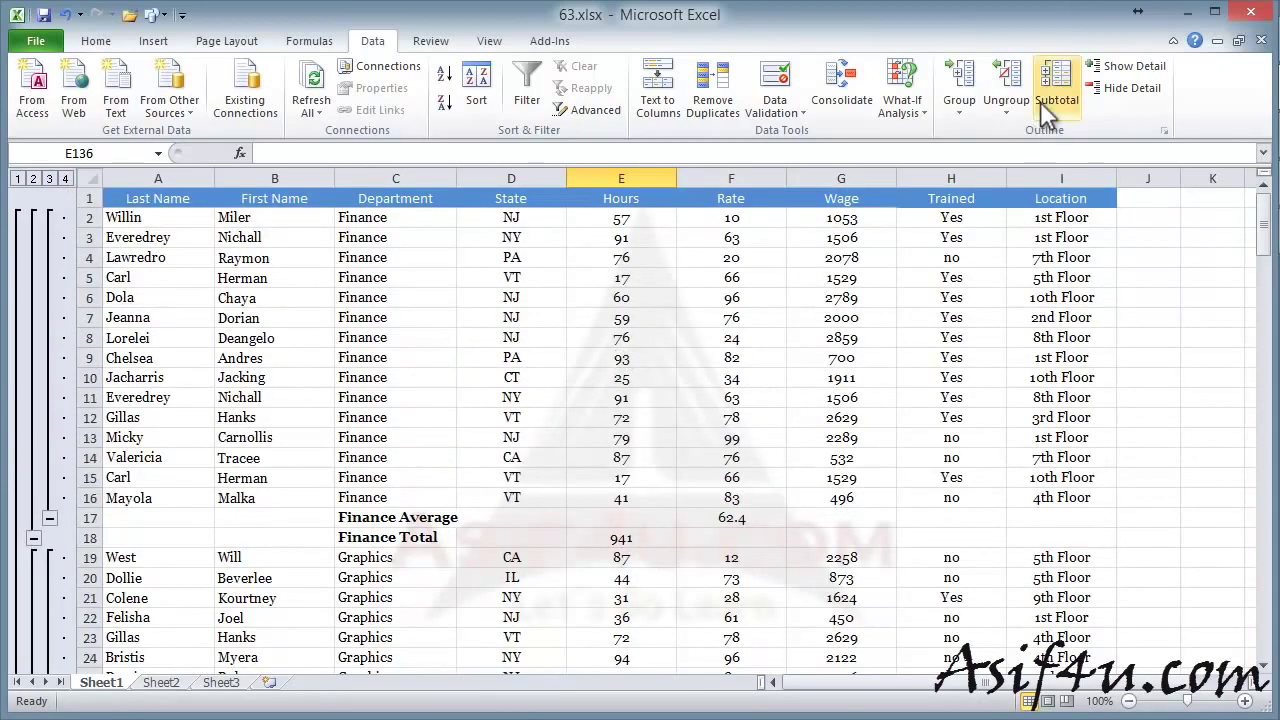